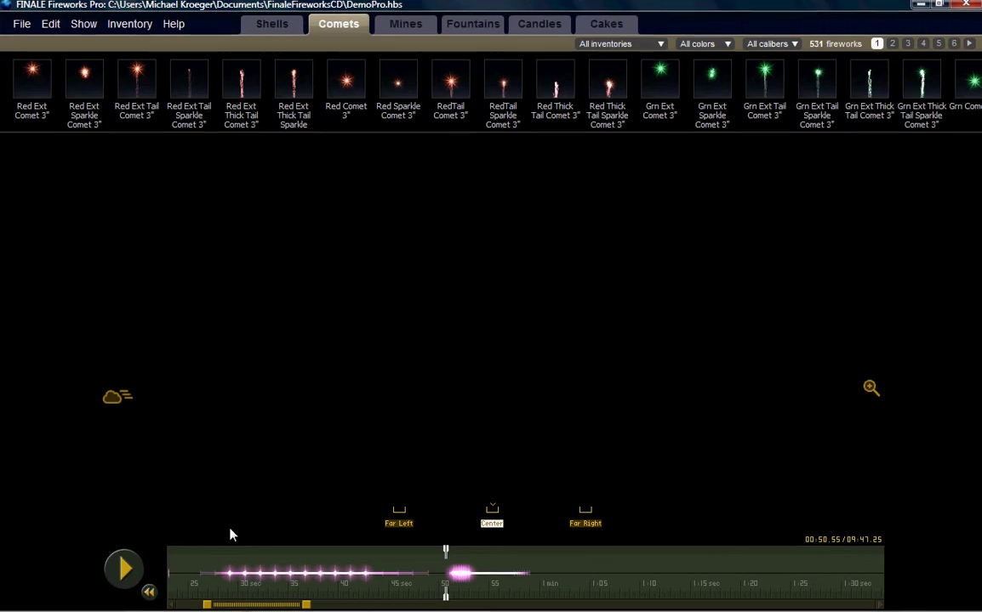
Play back the comet fan at the Center position from about 0:51 and pause it near 0:56.
left_click(124, 572)
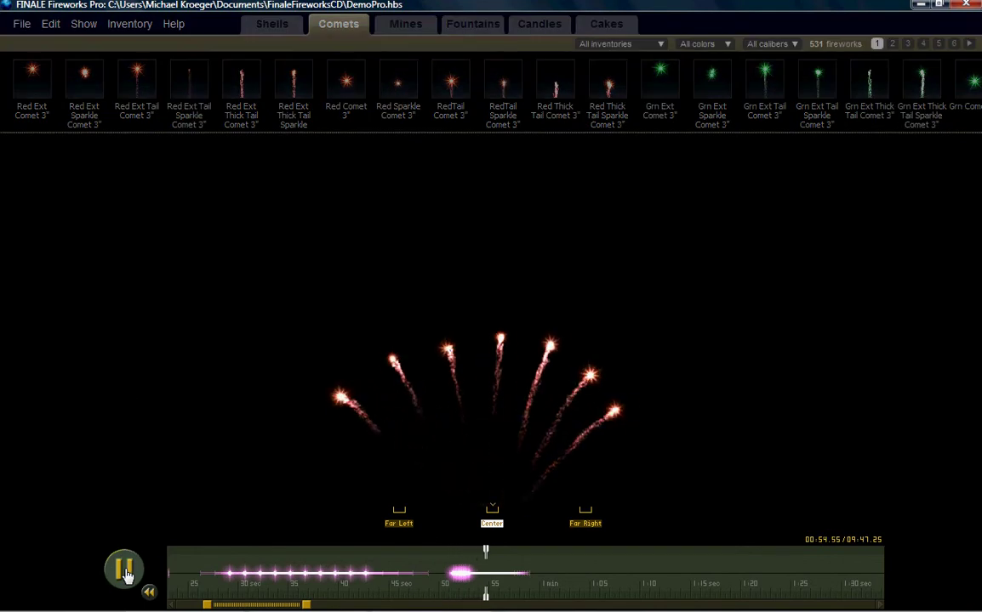
left_click(124, 573)
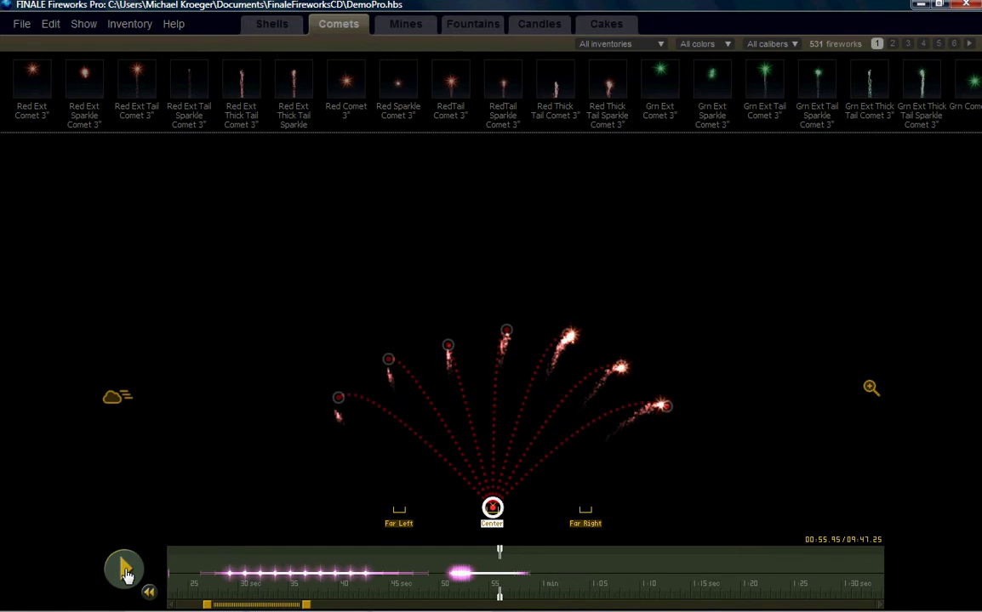
Add launch positions Pos-01 to Pos-06 and spread the Center comets over Pos-06, Pos-04, Far Left, Pos-02, Pos-01 and Far Right, leaving one at Center.
left_click(449, 530)
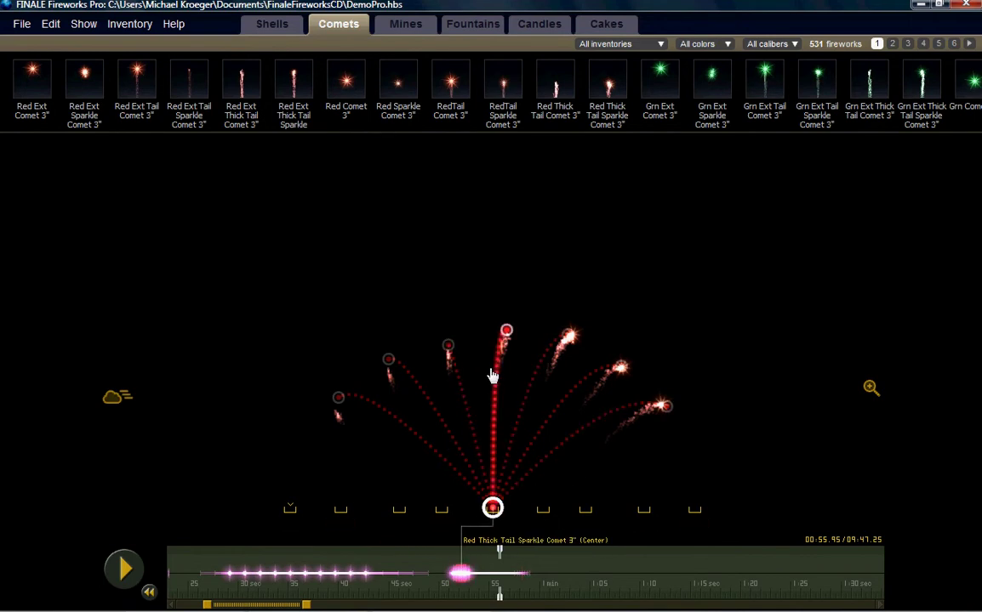
left_click_drag(491, 371, 271, 416)
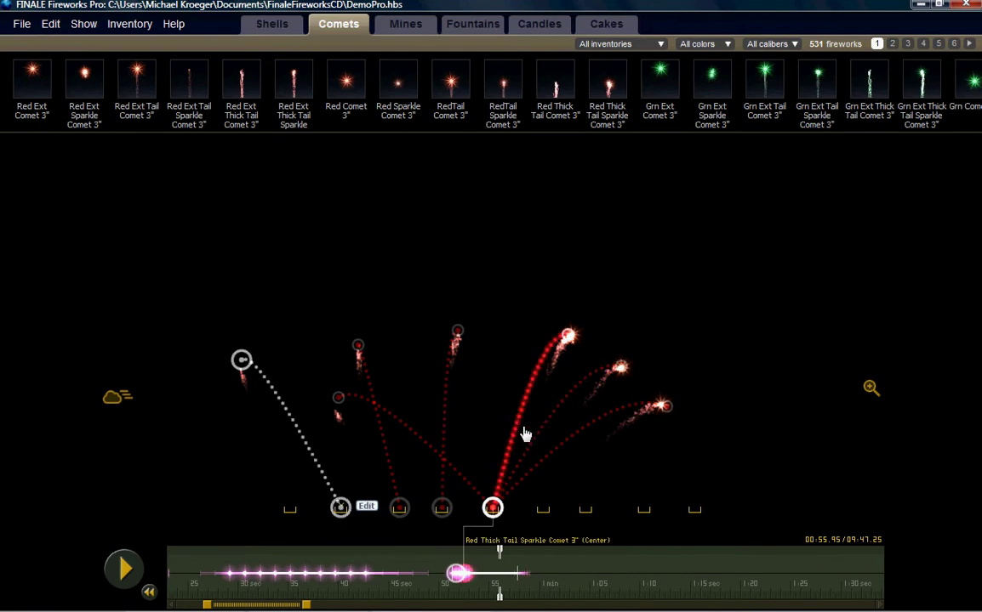
left_click_drag(534, 433, 332, 448)
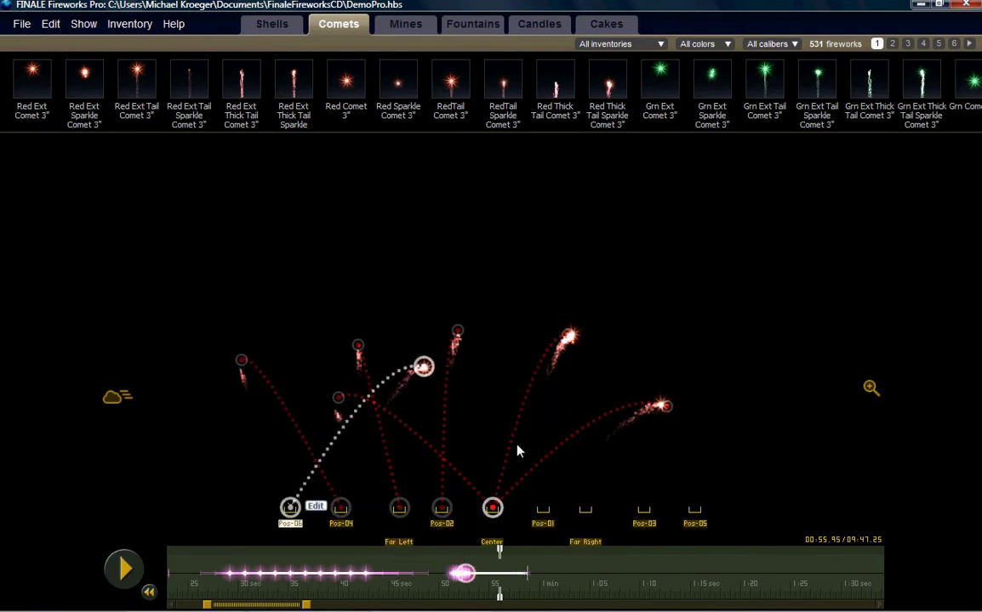
left_click_drag(547, 443, 610, 443)
left_click_drag(523, 425, 607, 435)
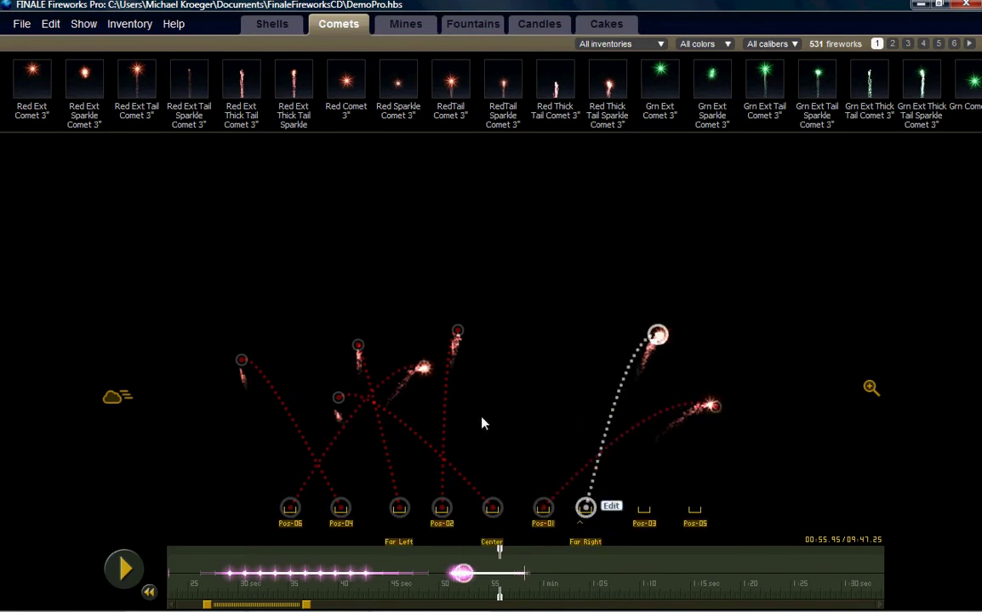
Add a Red Thick Tail Sparkle Comet 3" at Pos-03 and another one at Pos-05.
left_click(645, 524)
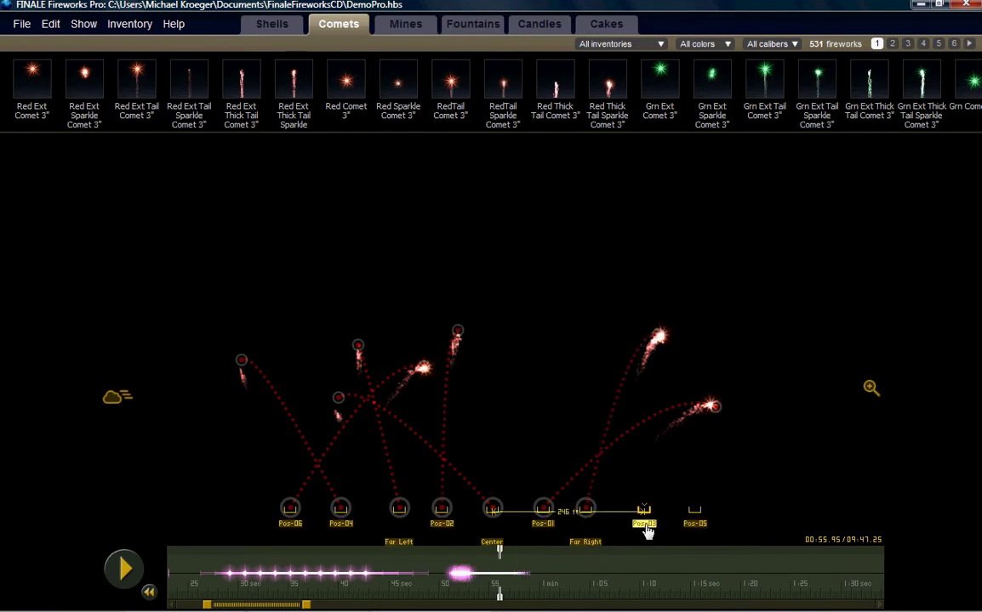
double_click(612, 77)
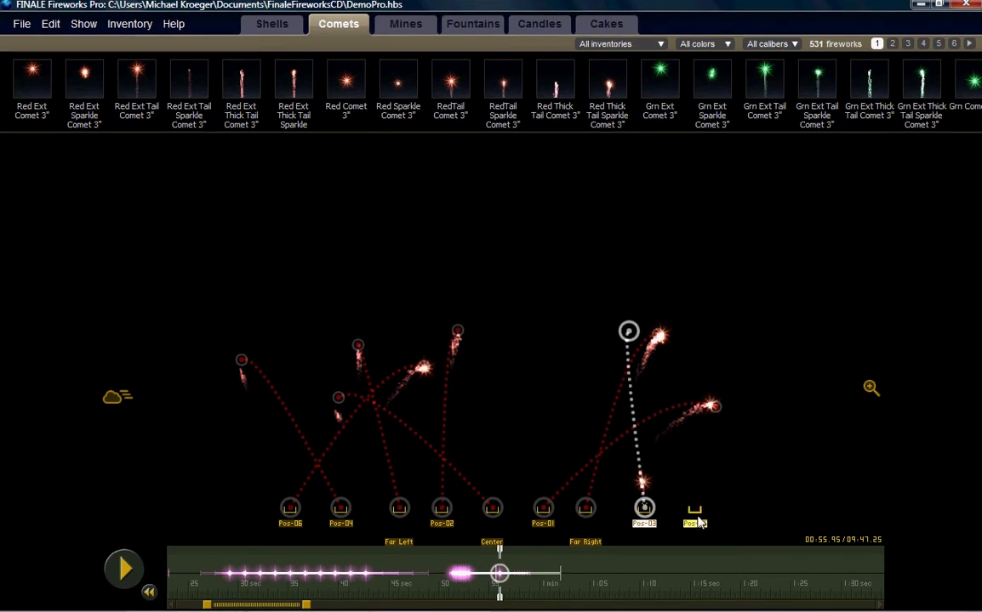
left_click(694, 510)
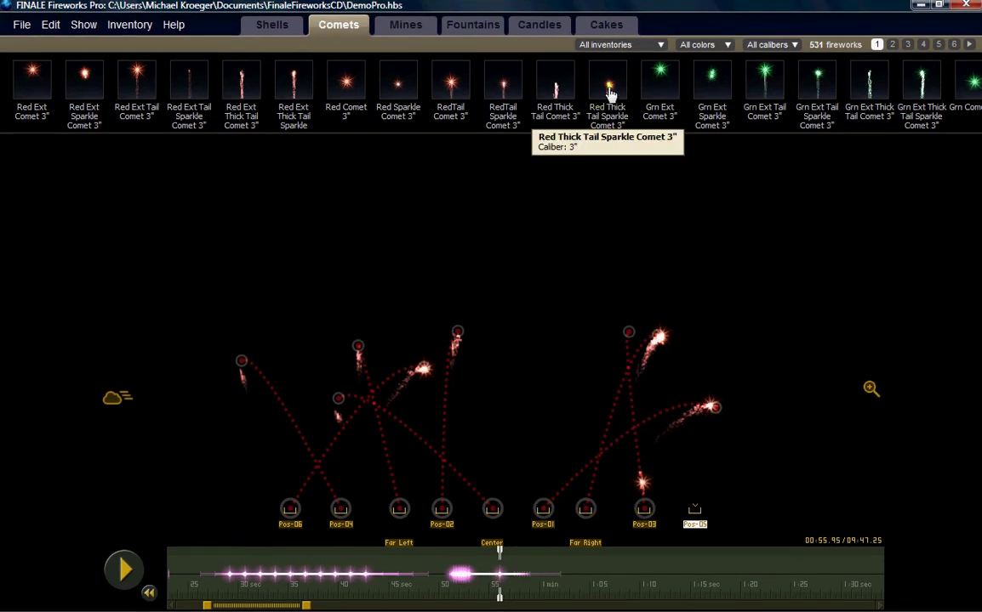
double_click(600, 100)
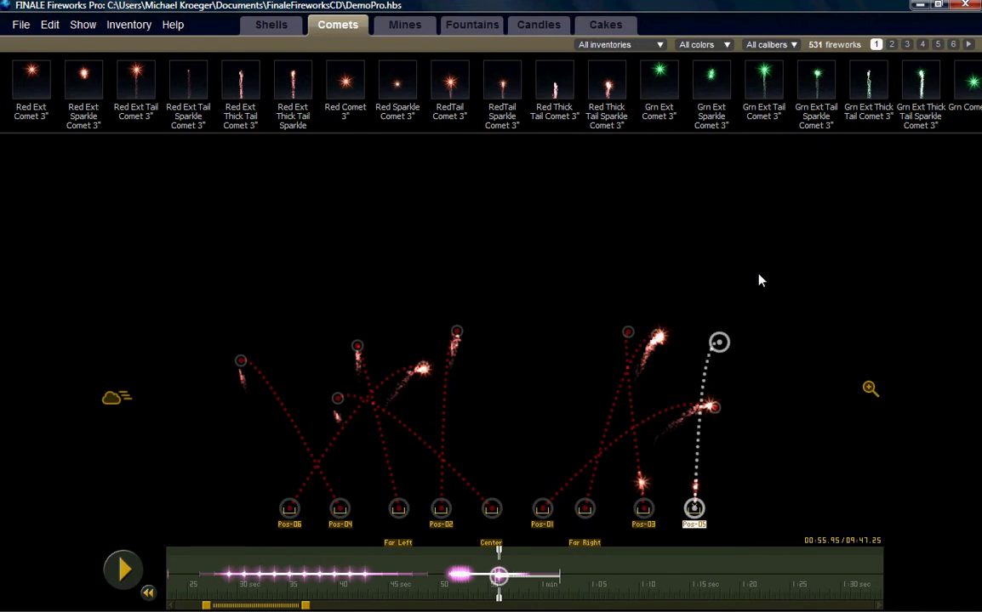
Straighten the trajectories of all nine comets across the launch positions.
left_click_drag(769, 259, 184, 498)
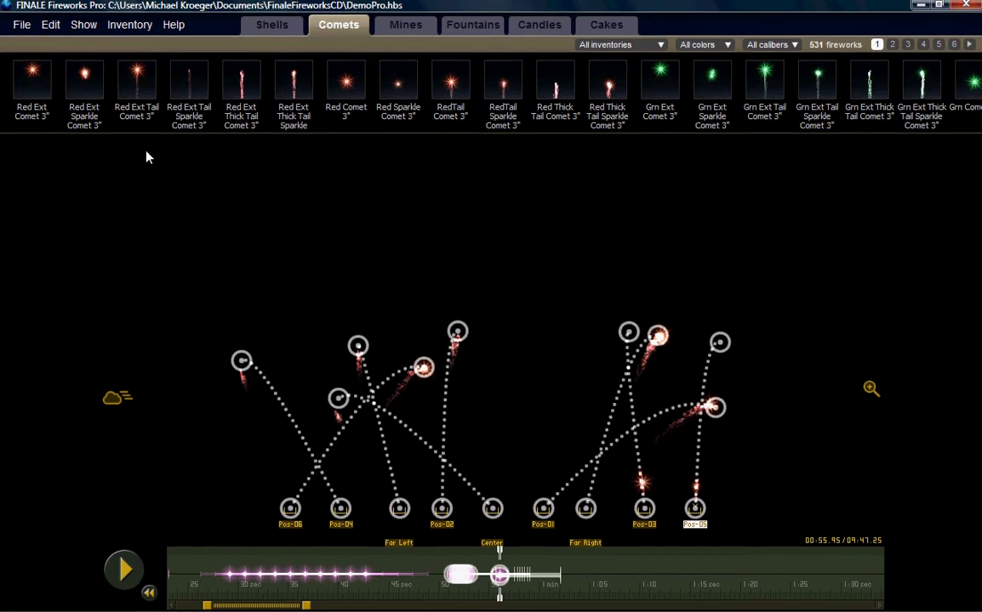
left_click(50, 26)
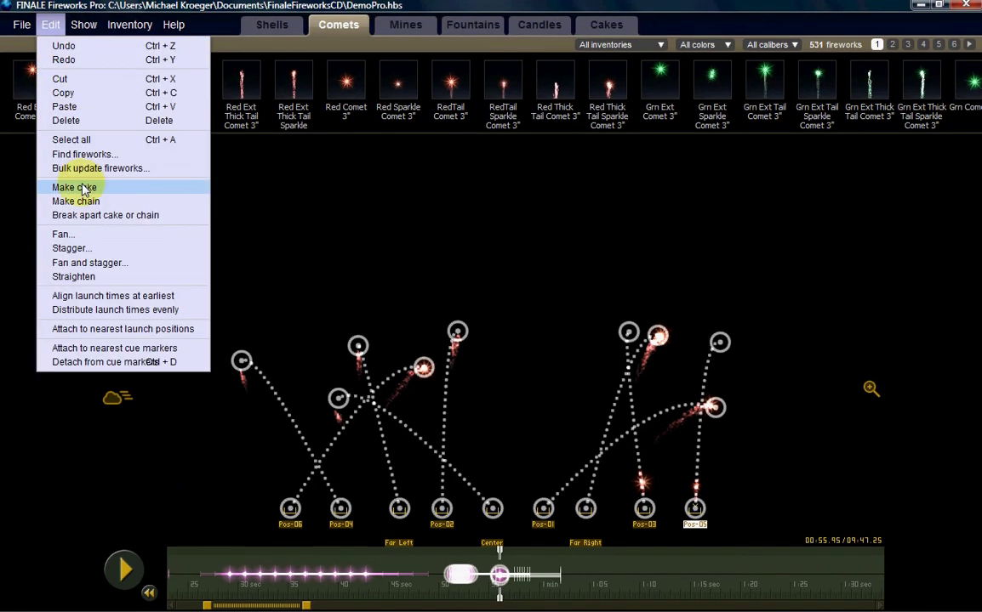
left_click(84, 278)
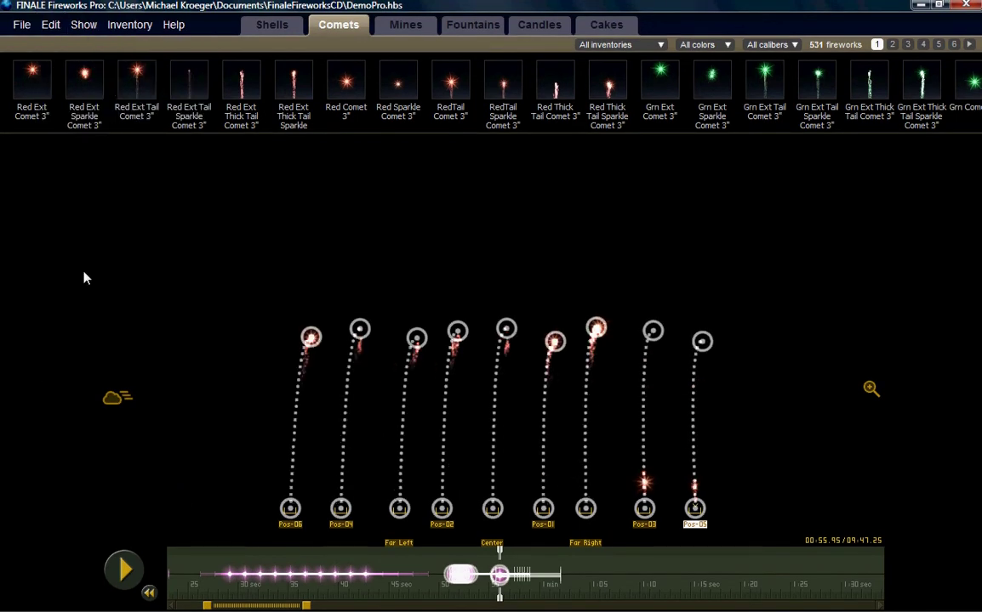
left_click(575, 258)
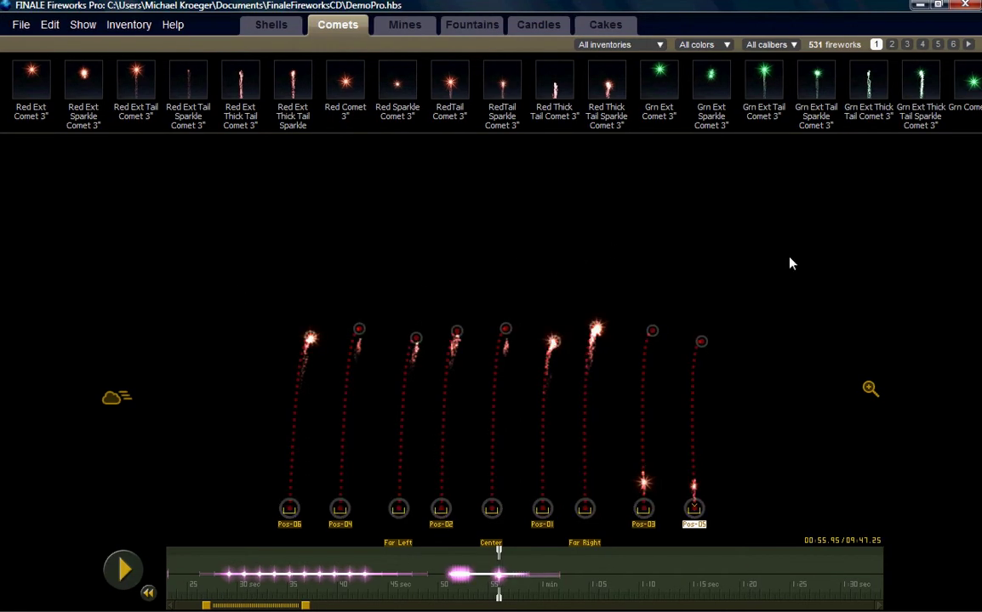
Fan and stagger all nine comets left to right by horizontal position, with a 0.25-second interval and a 45-degree maximum angle.
left_click_drag(788, 257, 236, 418)
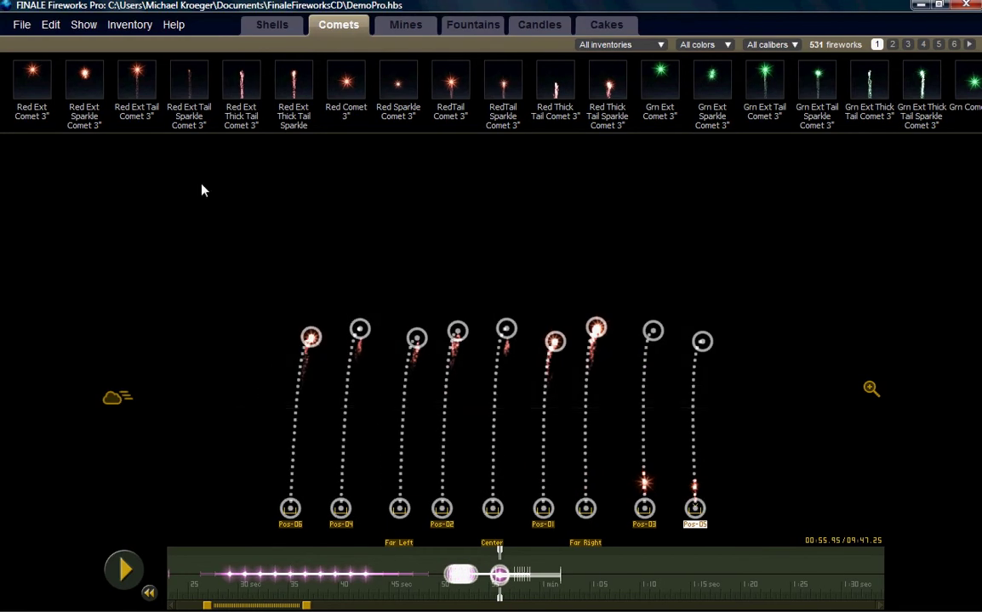
left_click(51, 25)
left_click(87, 265)
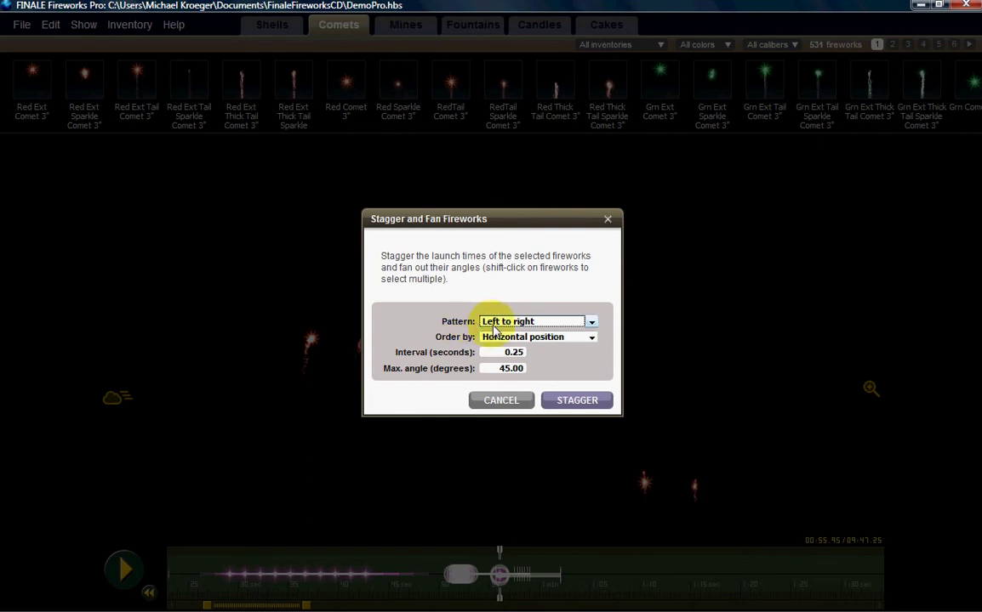
left_click(591, 323)
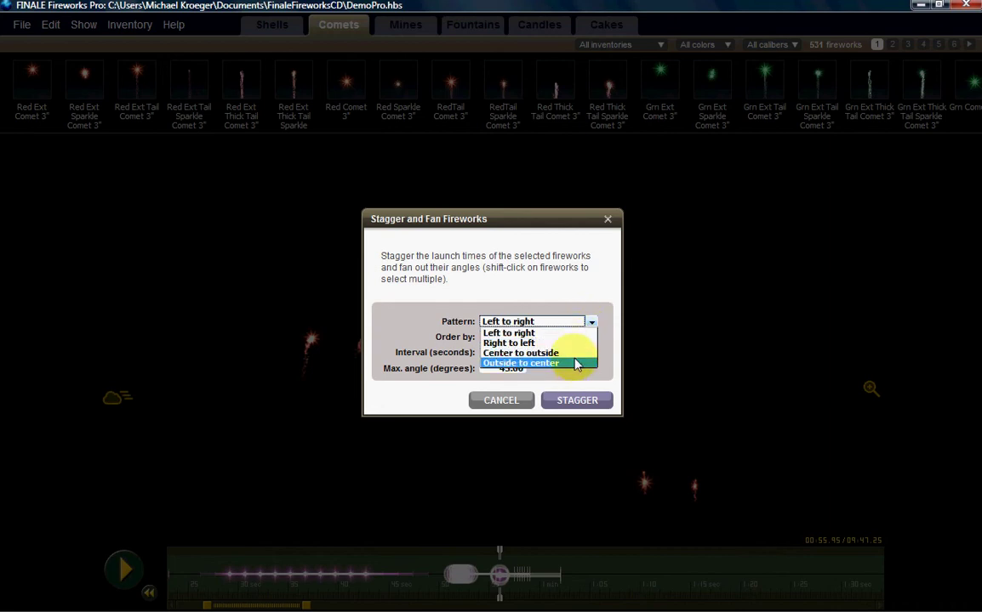
left_click(527, 332)
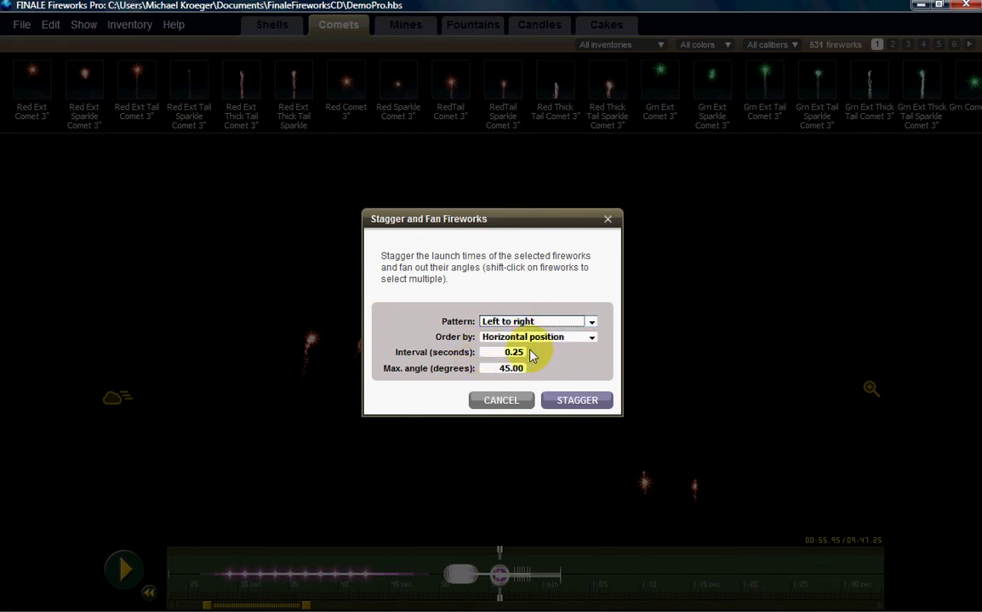
left_click(584, 405)
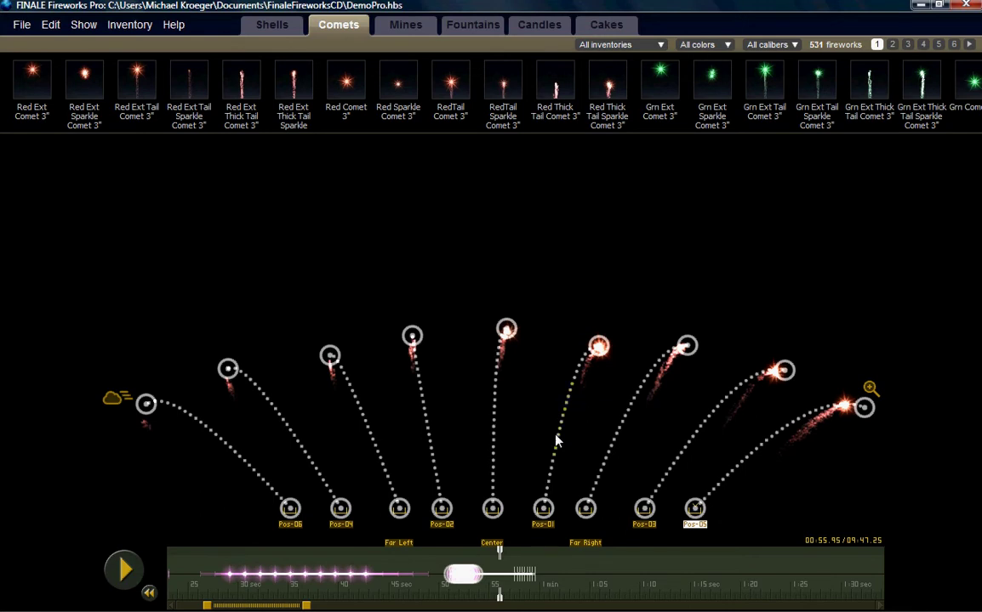
Play back the left-to-right comet sequence from about 0:50 and pause it near 0:56.
left_click(438, 594)
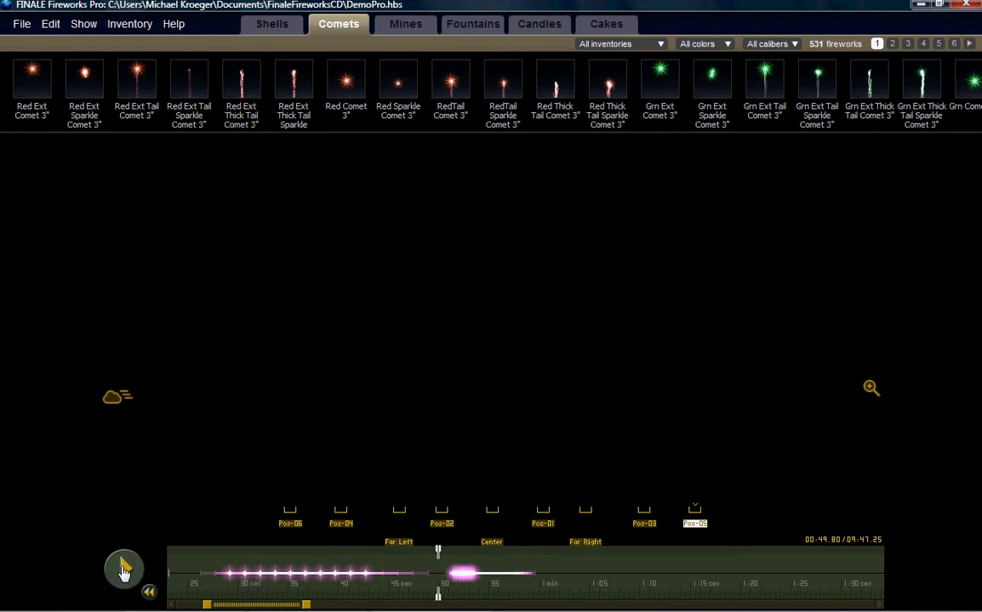
left_click(120, 572)
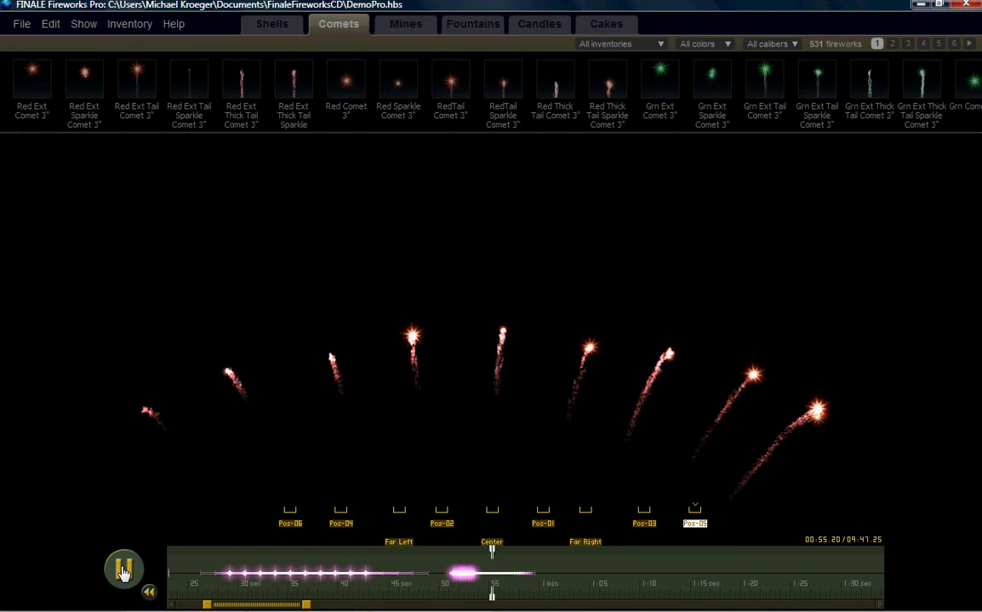
left_click(123, 571)
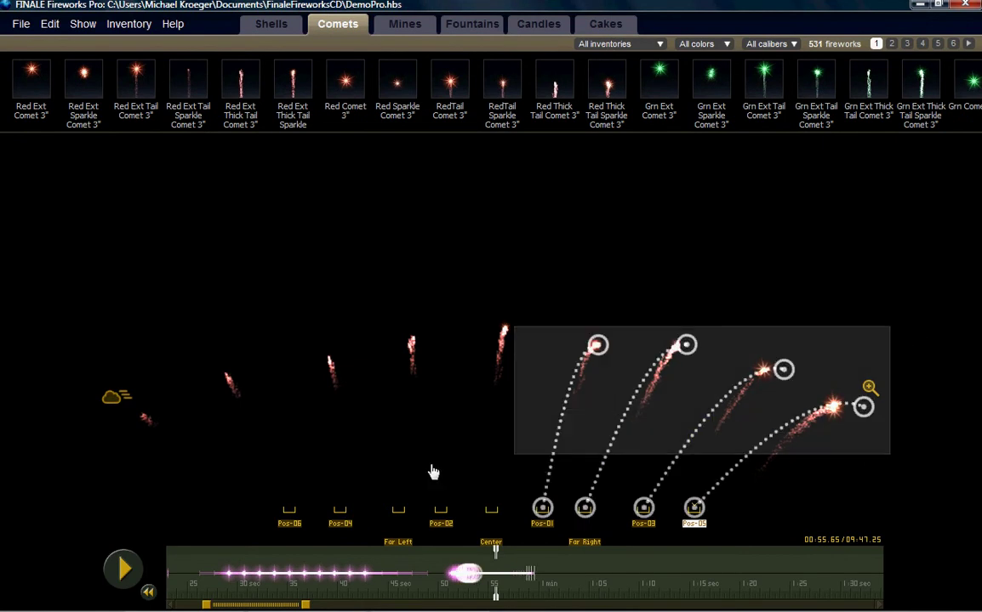
Fan and stagger all nine comets again with the Center to outside pattern, ordered by horizontal position, at 0.25 seconds and 45 degrees.
left_click_drag(123, 488, 94, 499)
left_click(49, 25)
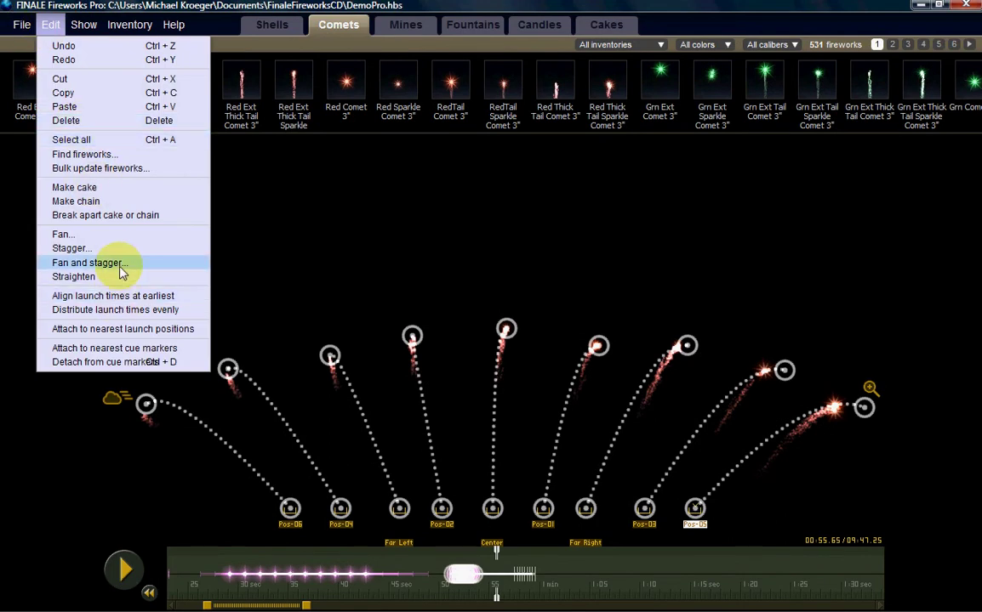
left_click(170, 264)
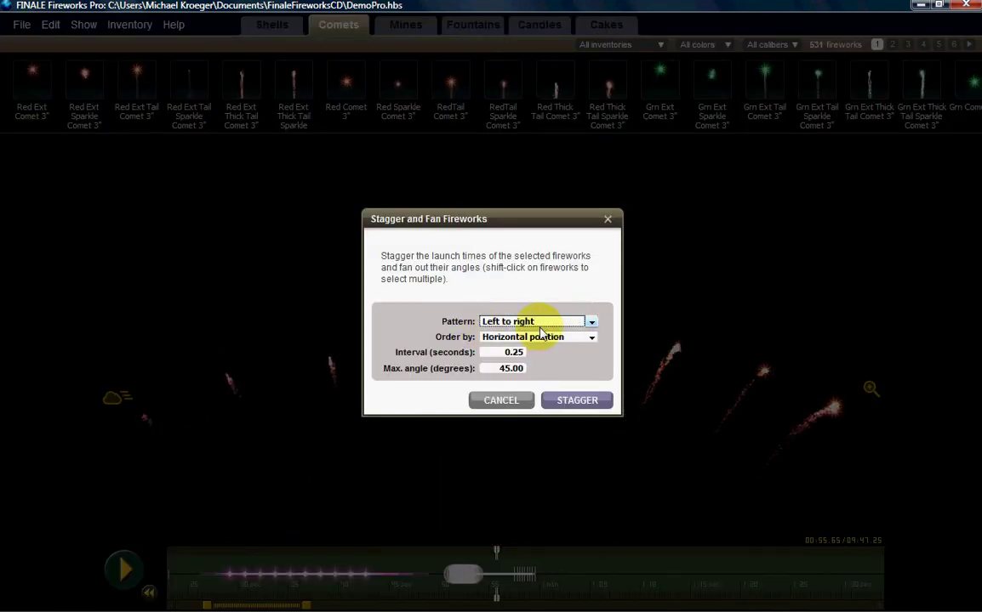
left_click(591, 325)
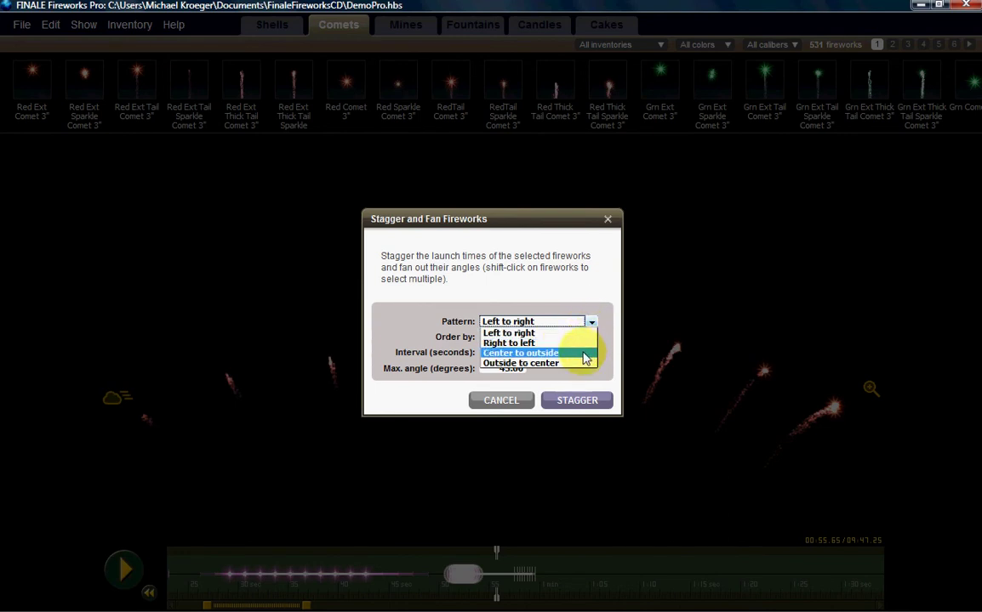
left_click(586, 359)
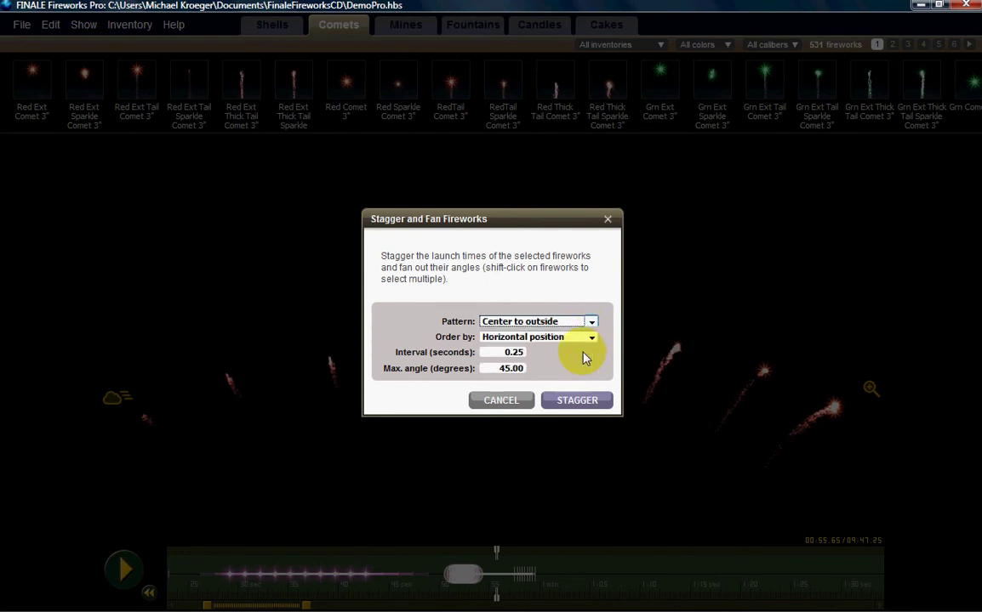
left_click(577, 401)
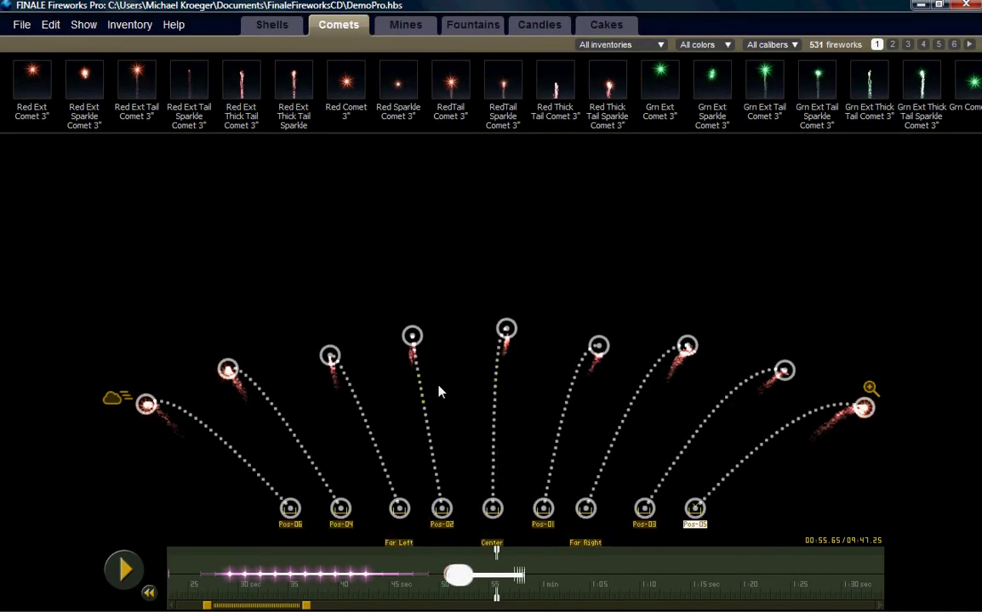
Play back the center-to-outside comet sequence from about 0:49 and pause it near 0:55.
left_click(430, 596)
left_click(431, 593)
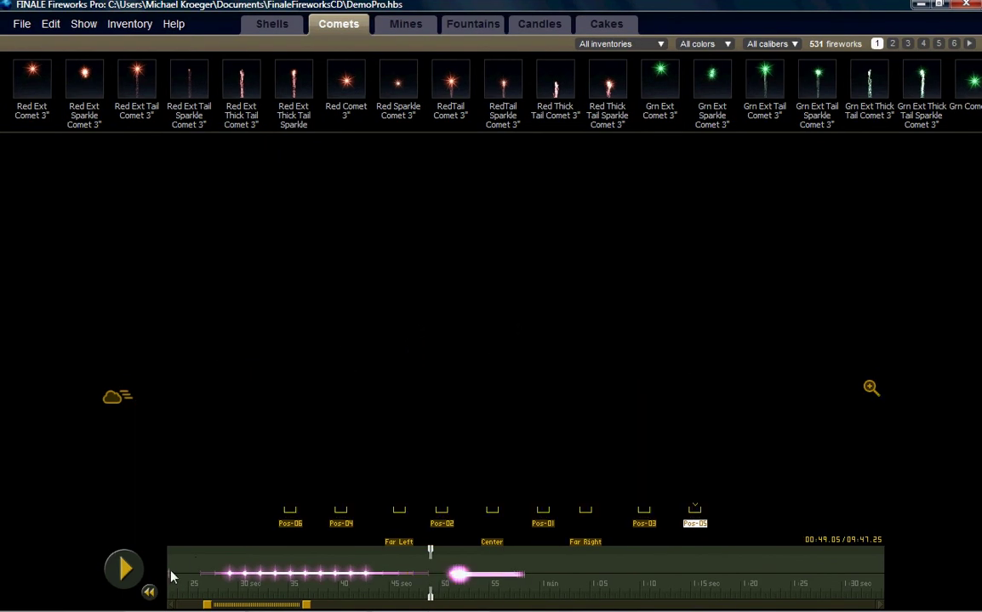
left_click(132, 580)
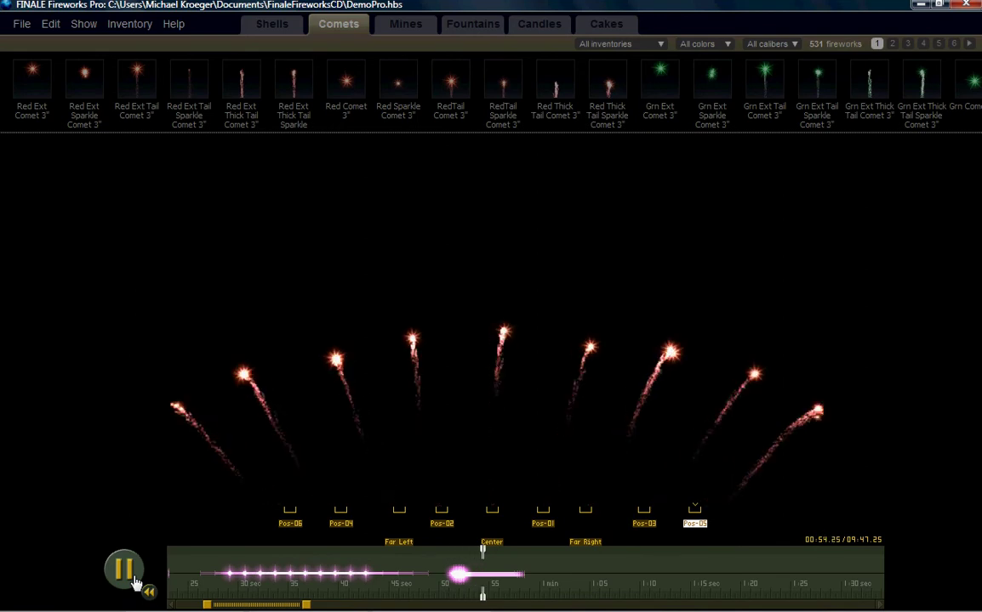
left_click(131, 580)
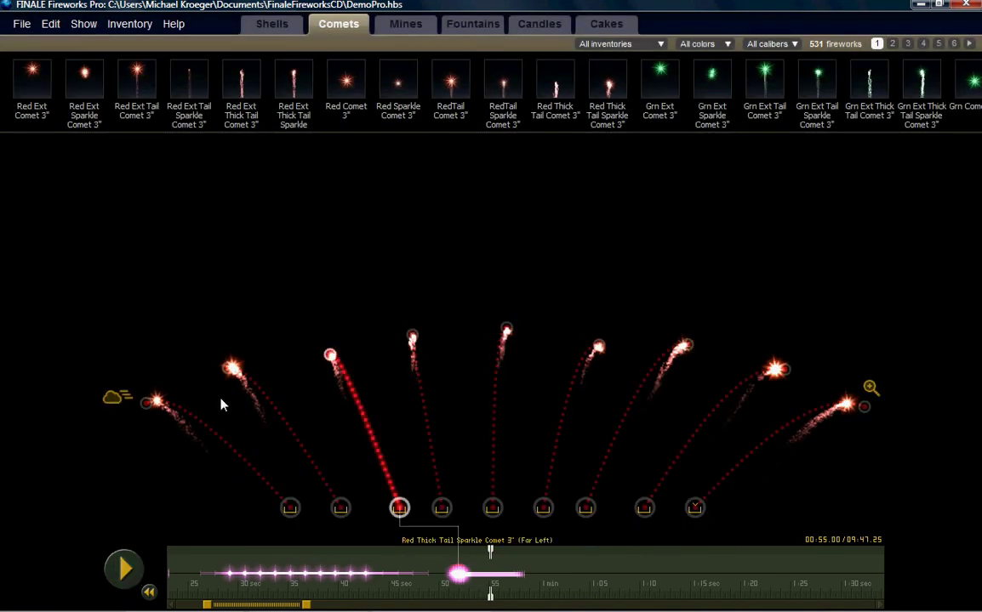
Fan and stagger all nine comets with the Outside to center pattern, ordered by horizontal position, at 0.25 seconds and 45 degrees.
left_click_drag(117, 269, 891, 466)
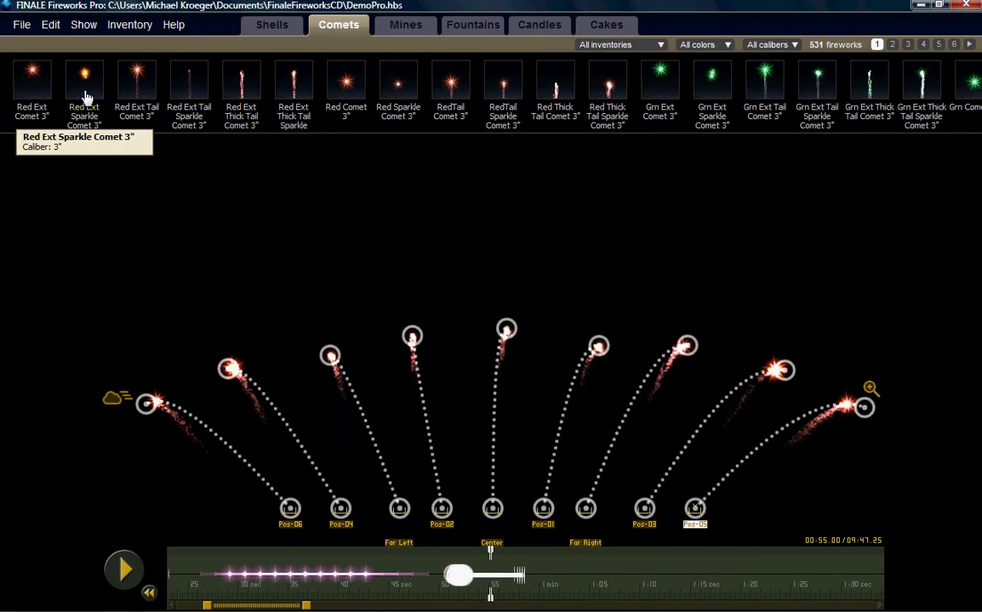
left_click(50, 25)
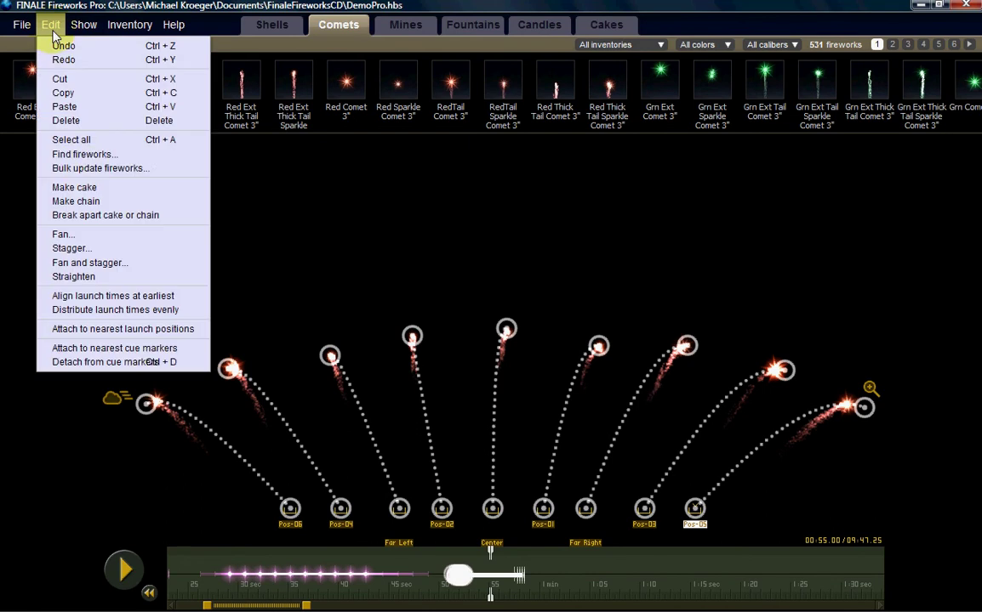
left_click(100, 263)
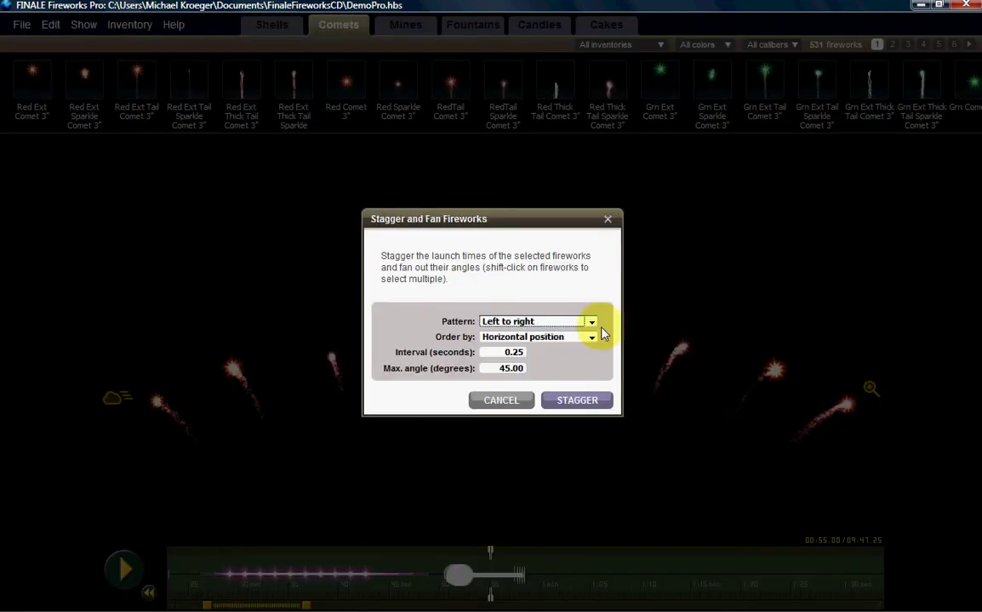
left_click(591, 322)
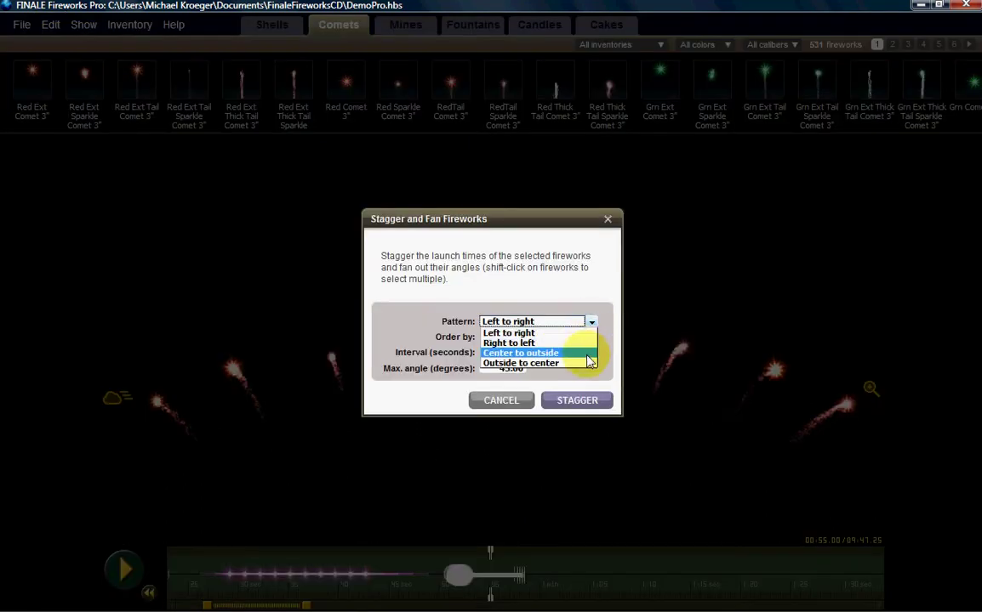
left_click(586, 364)
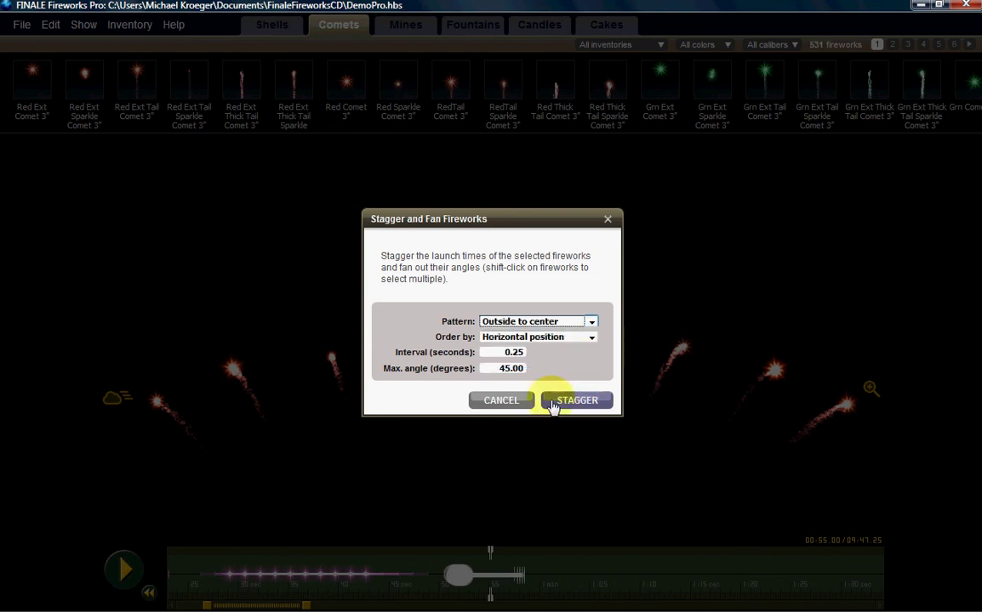
left_click(563, 400)
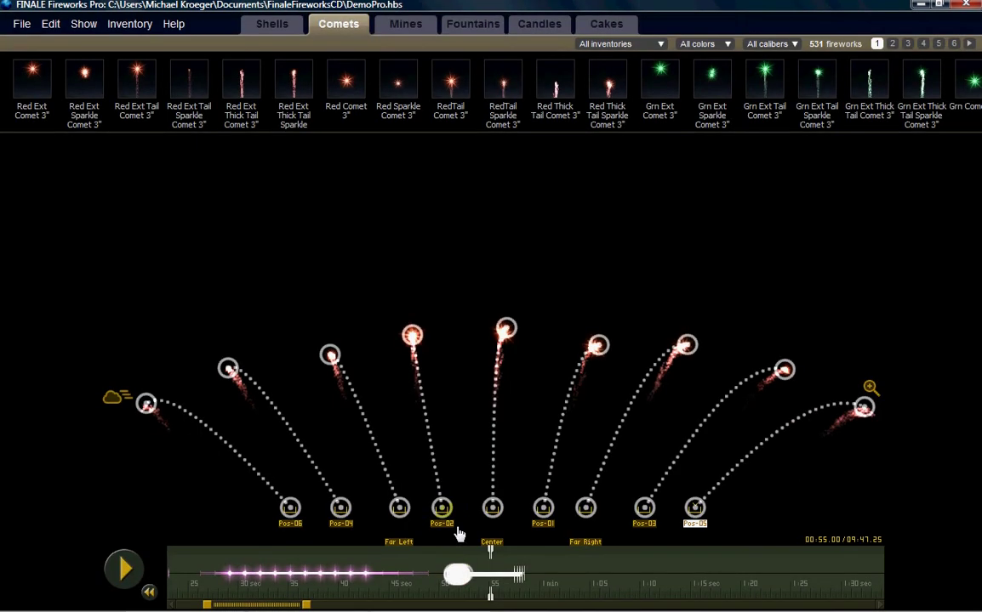
Play back the outside-to-center comet sequence from about 0:50.
left_click(439, 594)
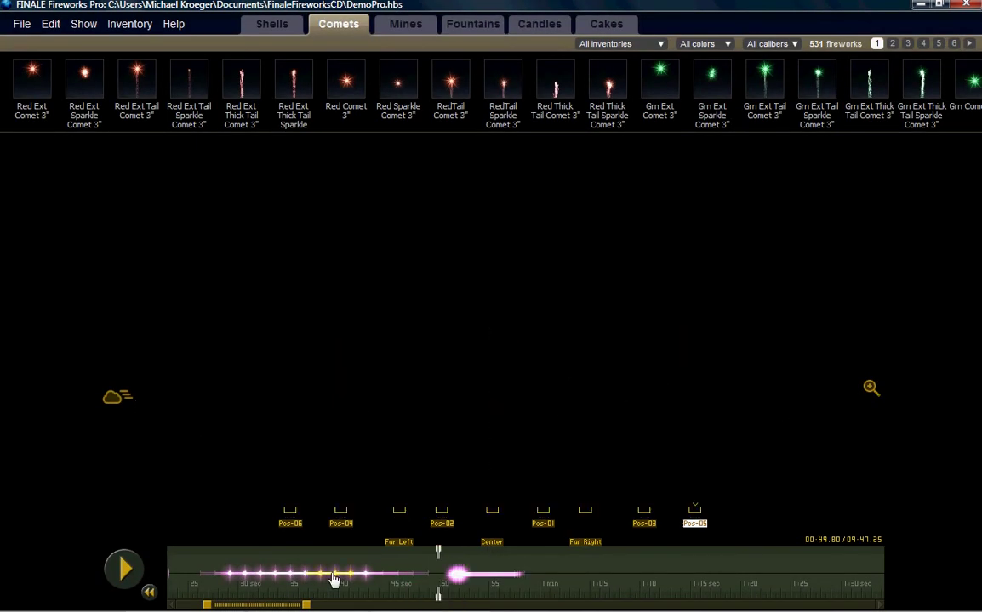
left_click(123, 577)
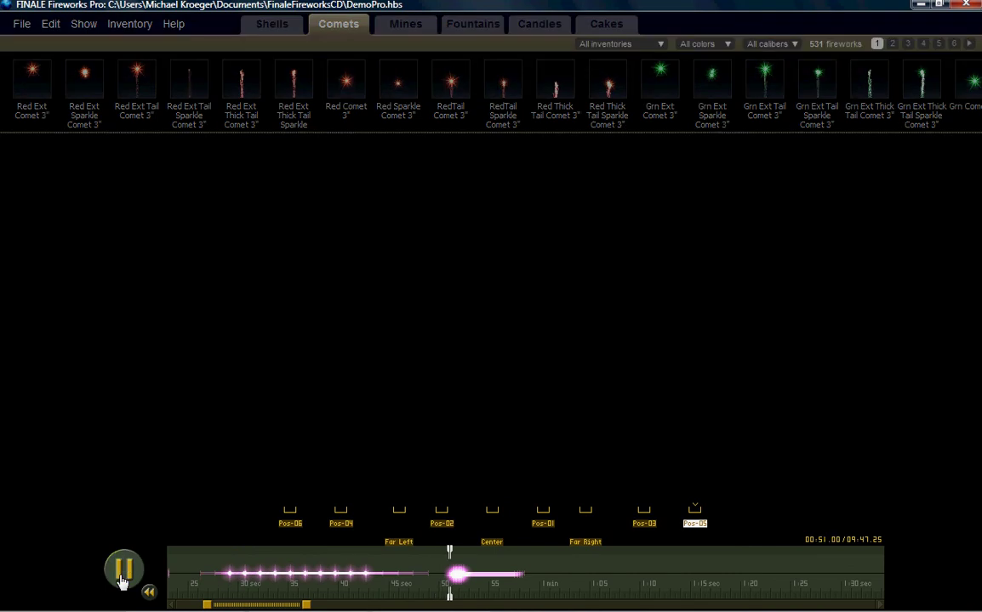